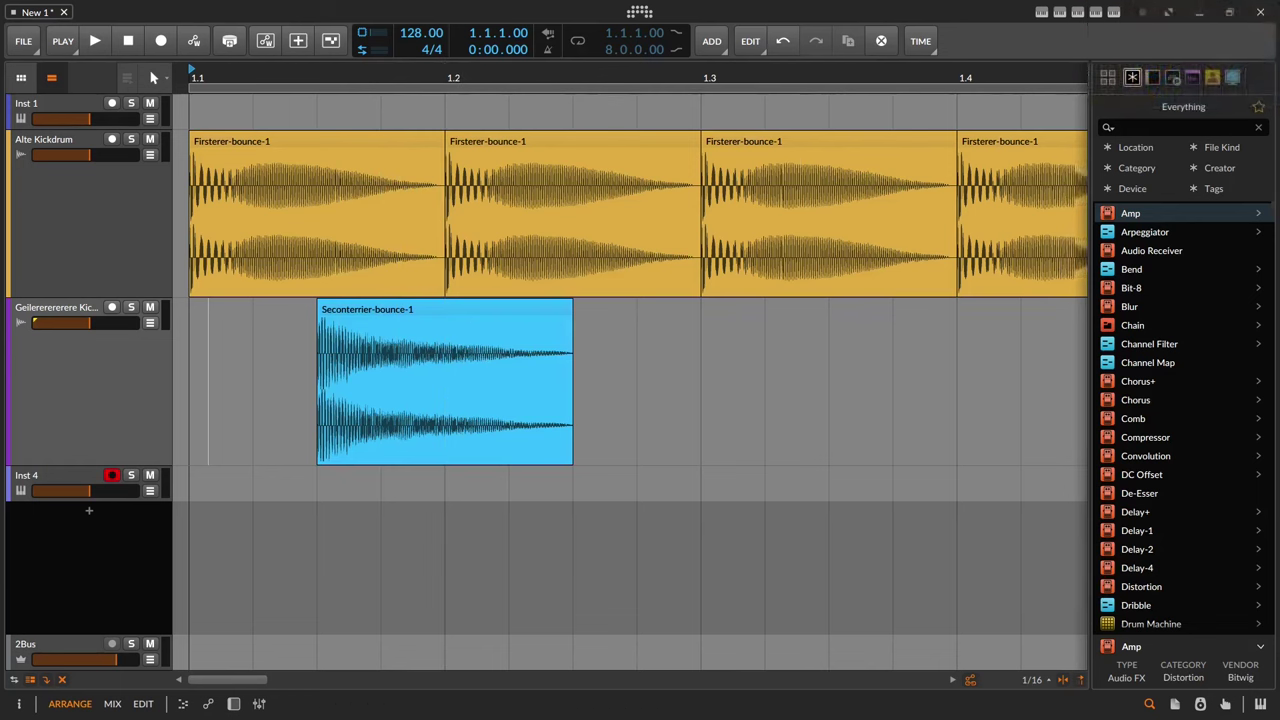
Step: Open the Project Panel's Files list showing Firsterer-bounce-1.wav and Seconterrier-bounce-1.wav
click(1174, 703)
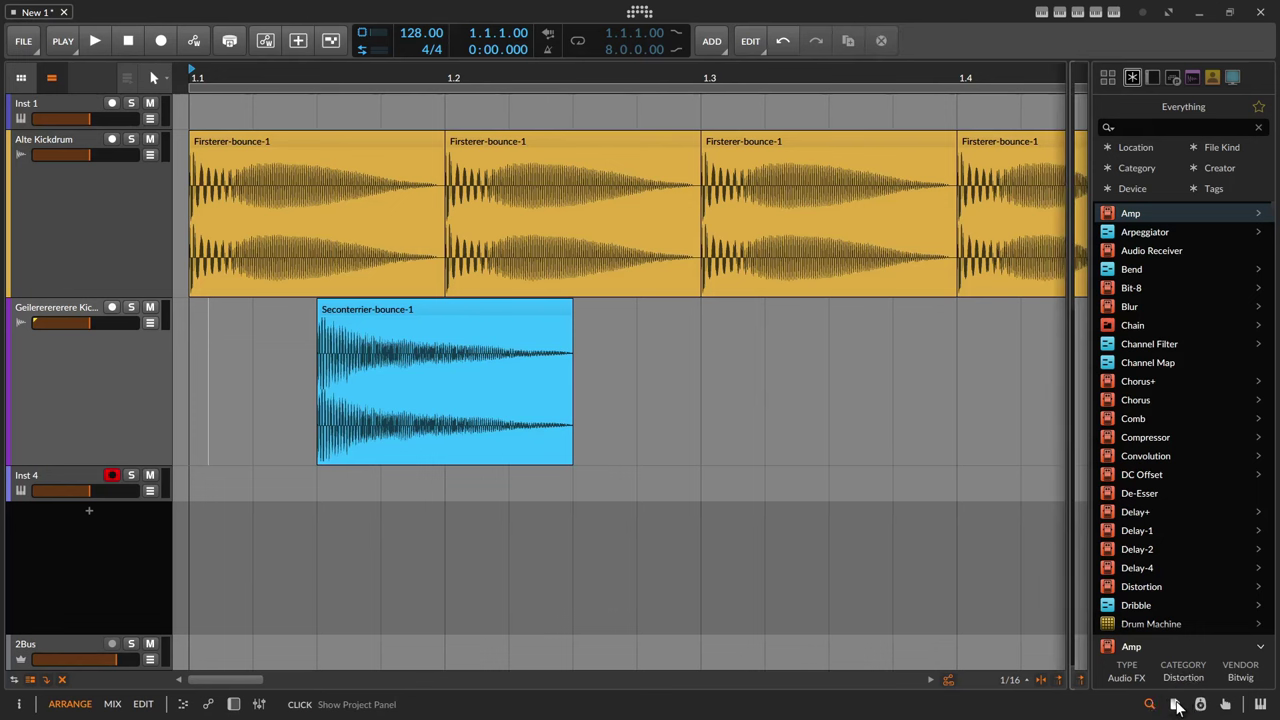
click(1211, 101)
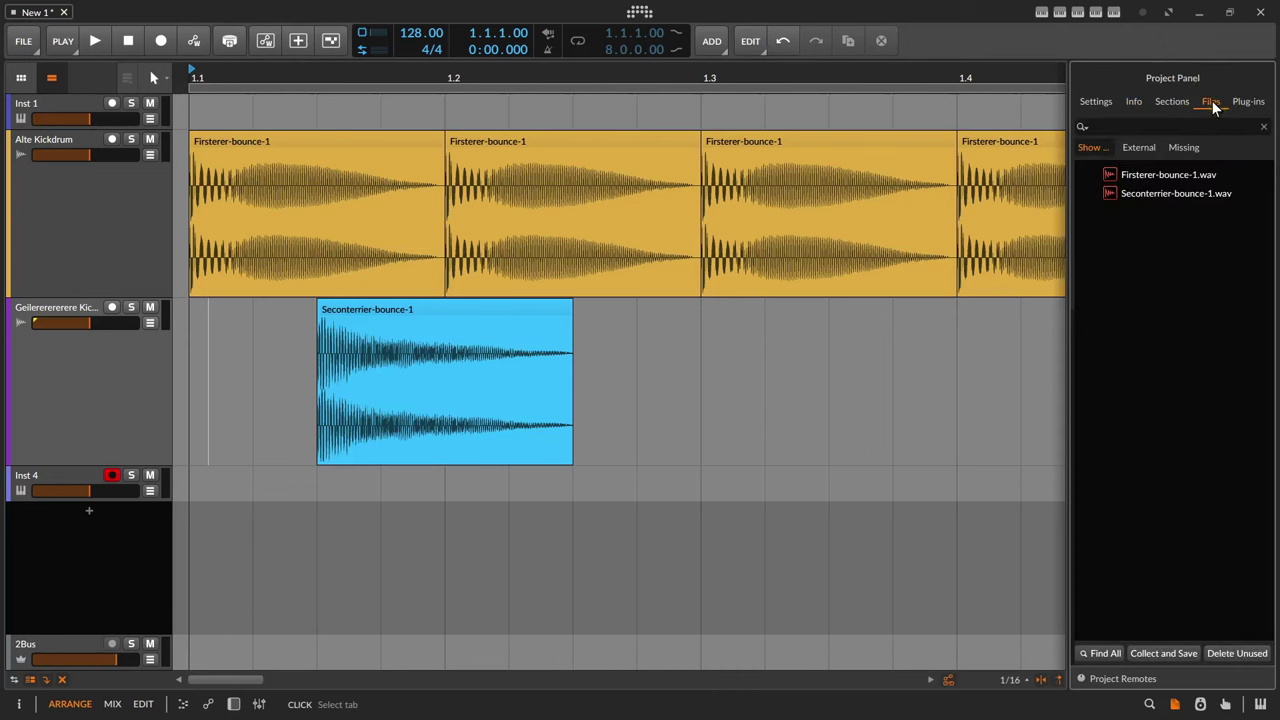
click(1153, 228)
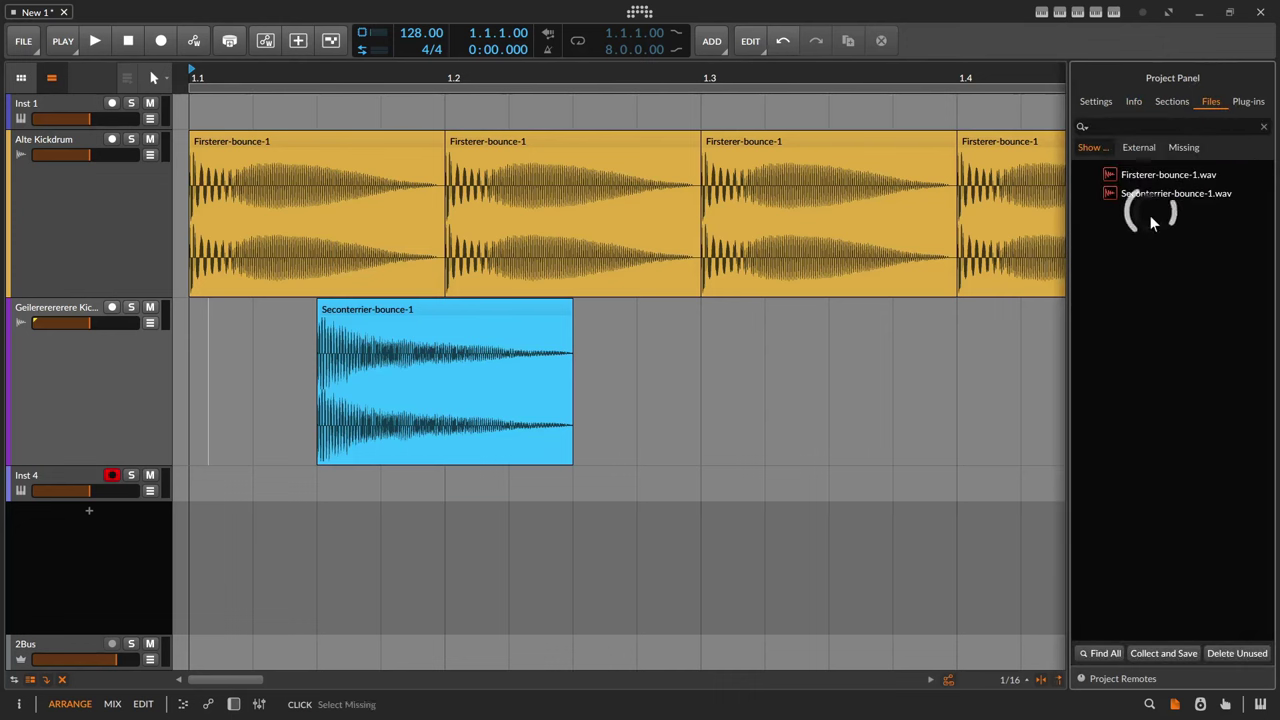
click(1218, 103)
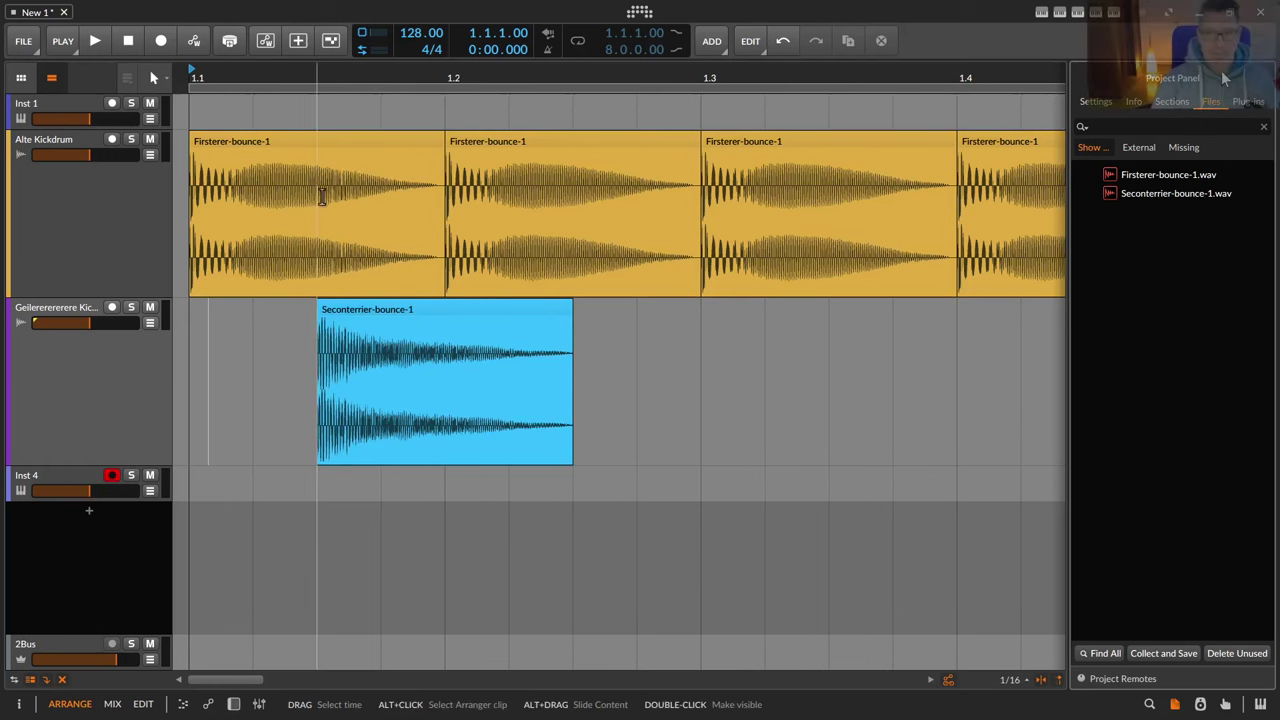
mouse_move(1150, 176)
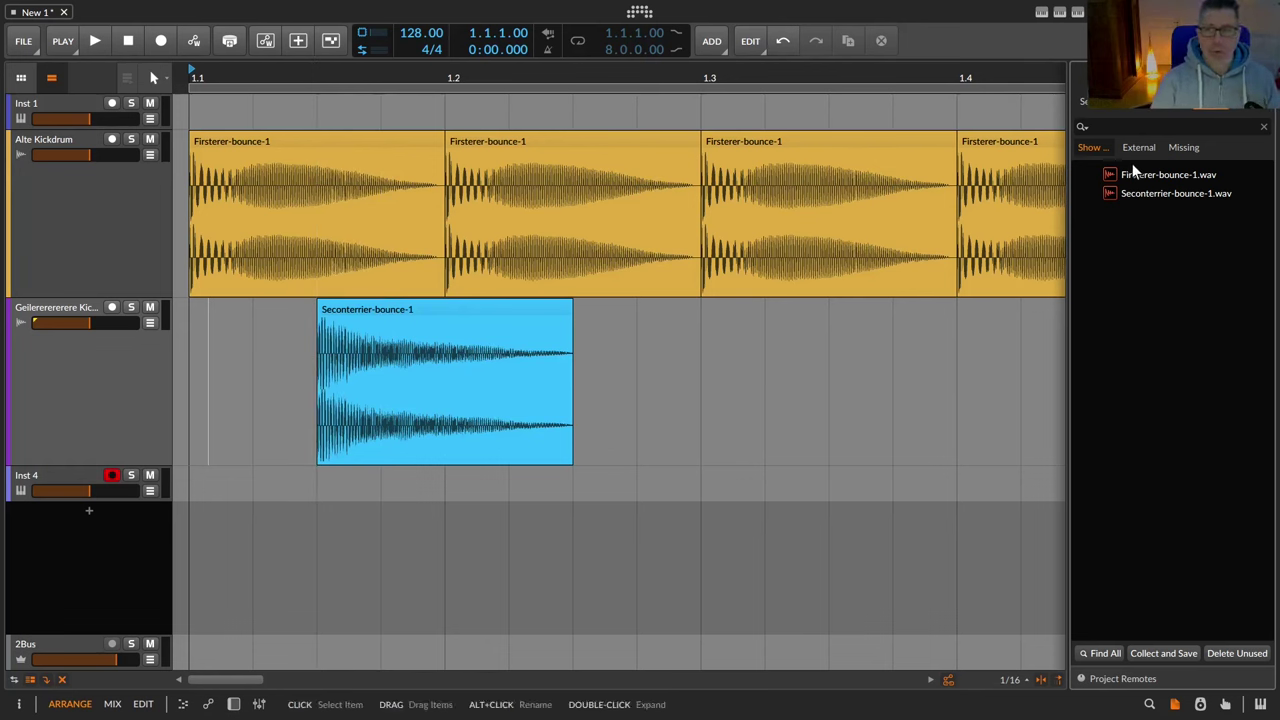
mouse_move(1158, 175)
mouse_down()
mouse_move(469, 134)
mouse_move(349, 143)
mouse_up()
Step: Replace Firsterer-bounce-1.wav with Seconterrier-bounce-1.wav in the Alte Kickdrum clips
click(1192, 143)
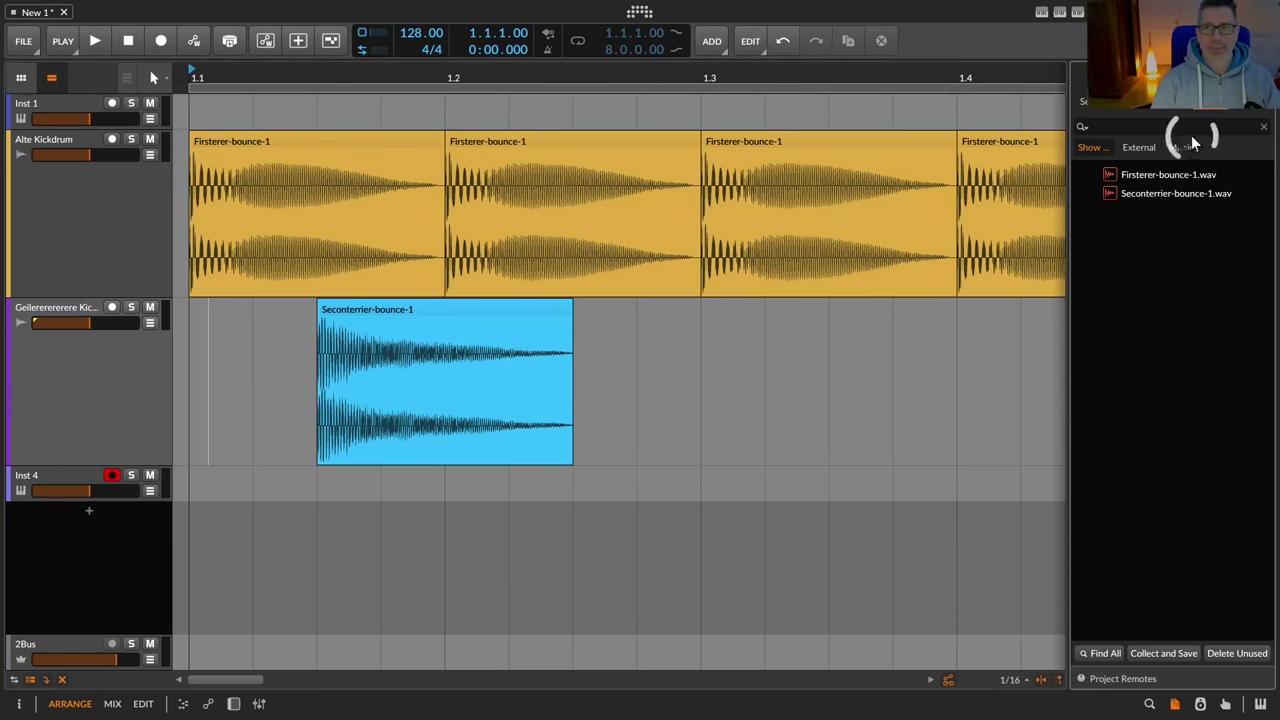
click(1250, 177)
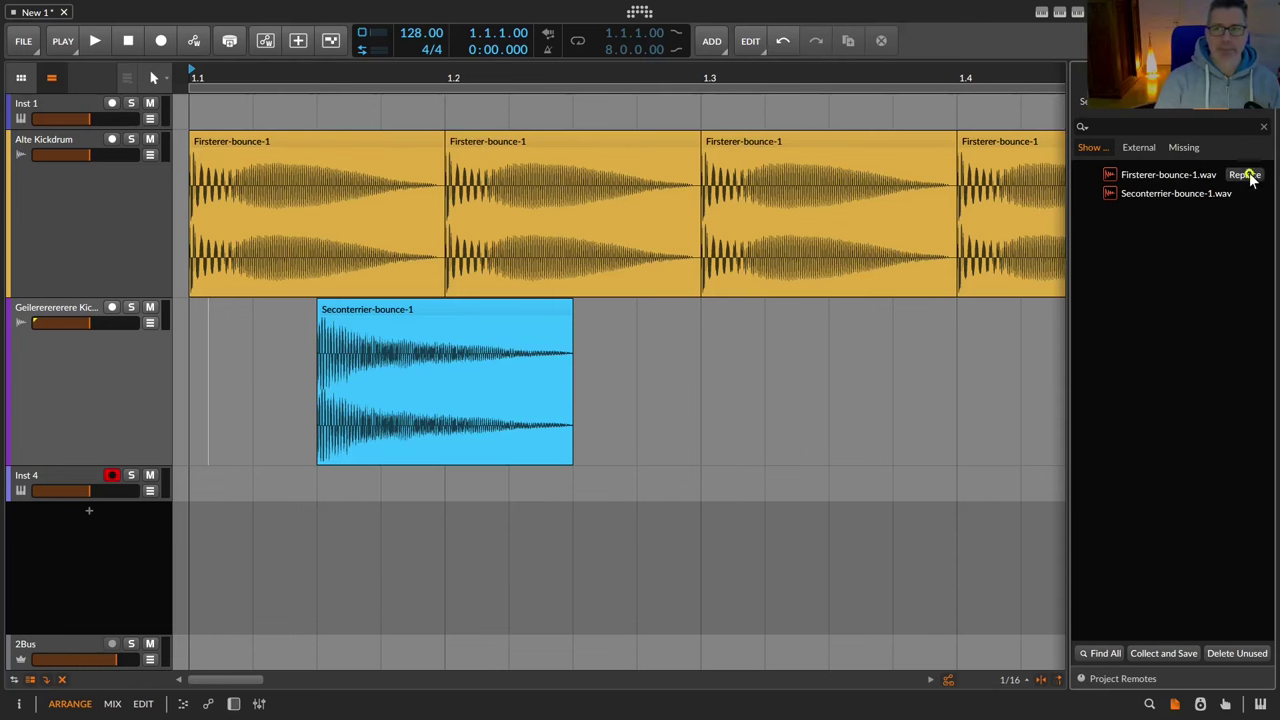
click(1247, 176)
drag(820, 128, 955, 188)
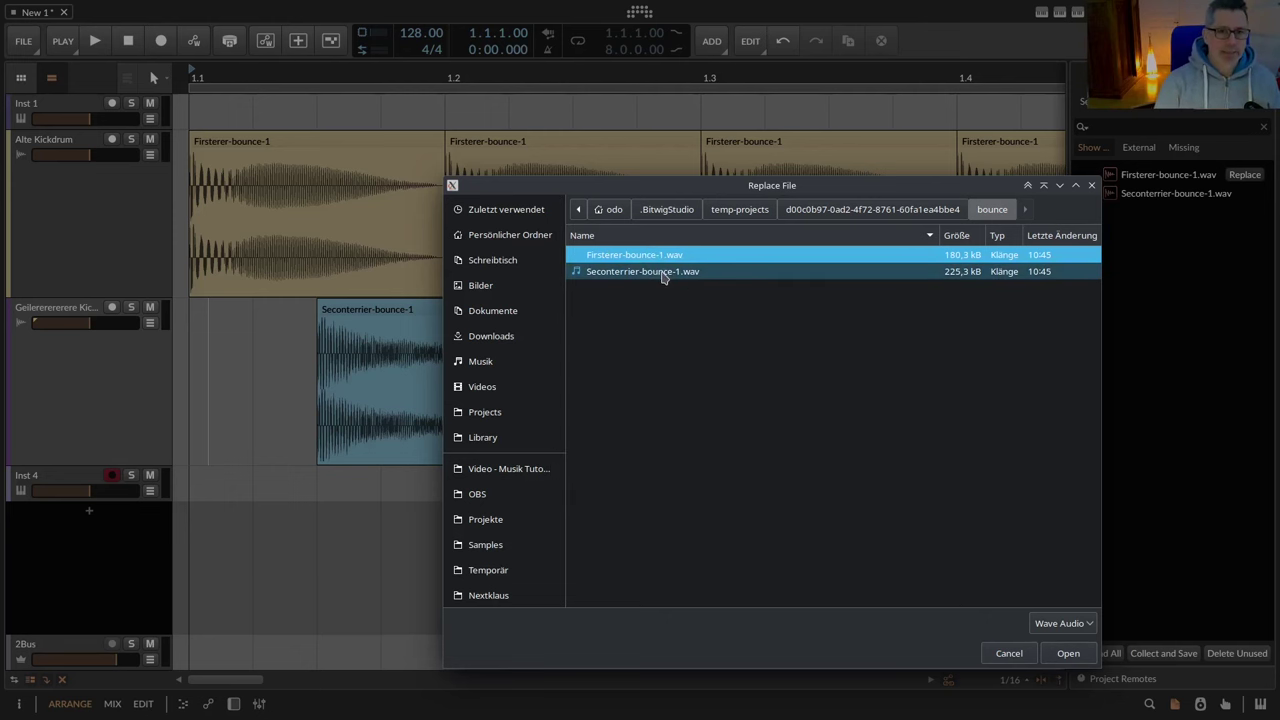
click(662, 273)
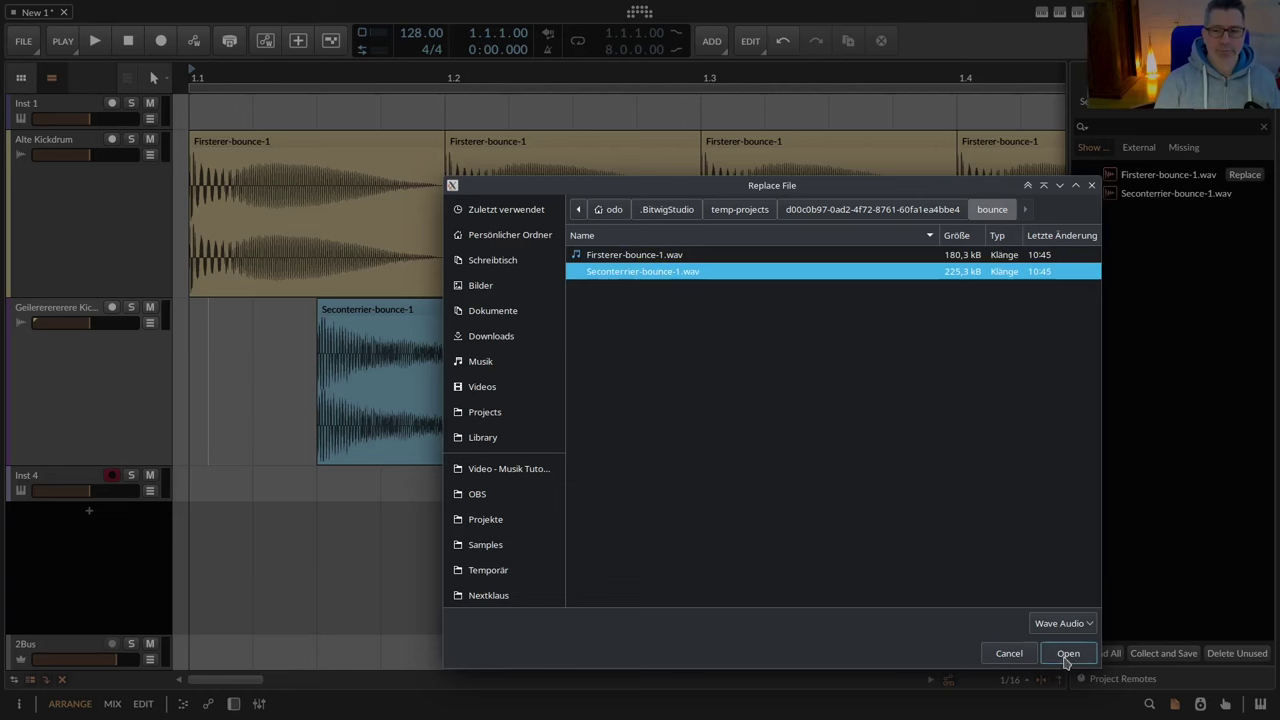
click(1067, 654)
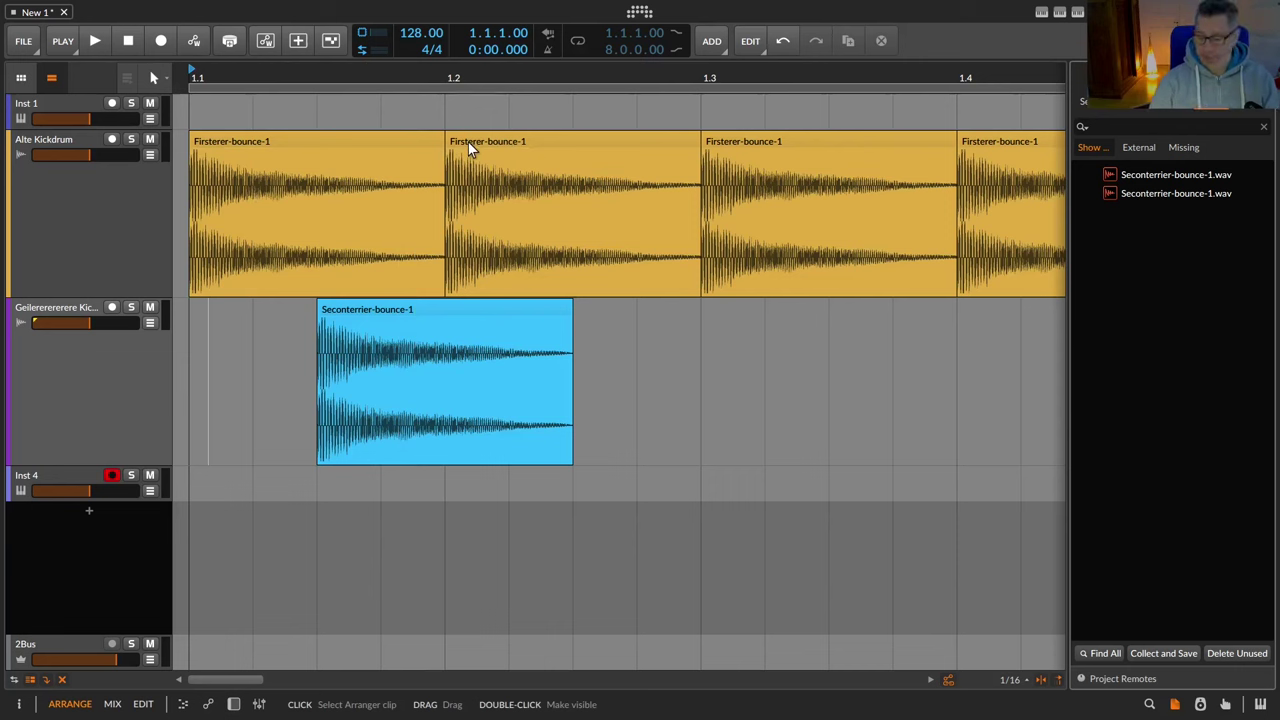
Step: Undo Replace File and click through the kick clips to confirm Firsterer-bounce-1 is back
click(783, 40)
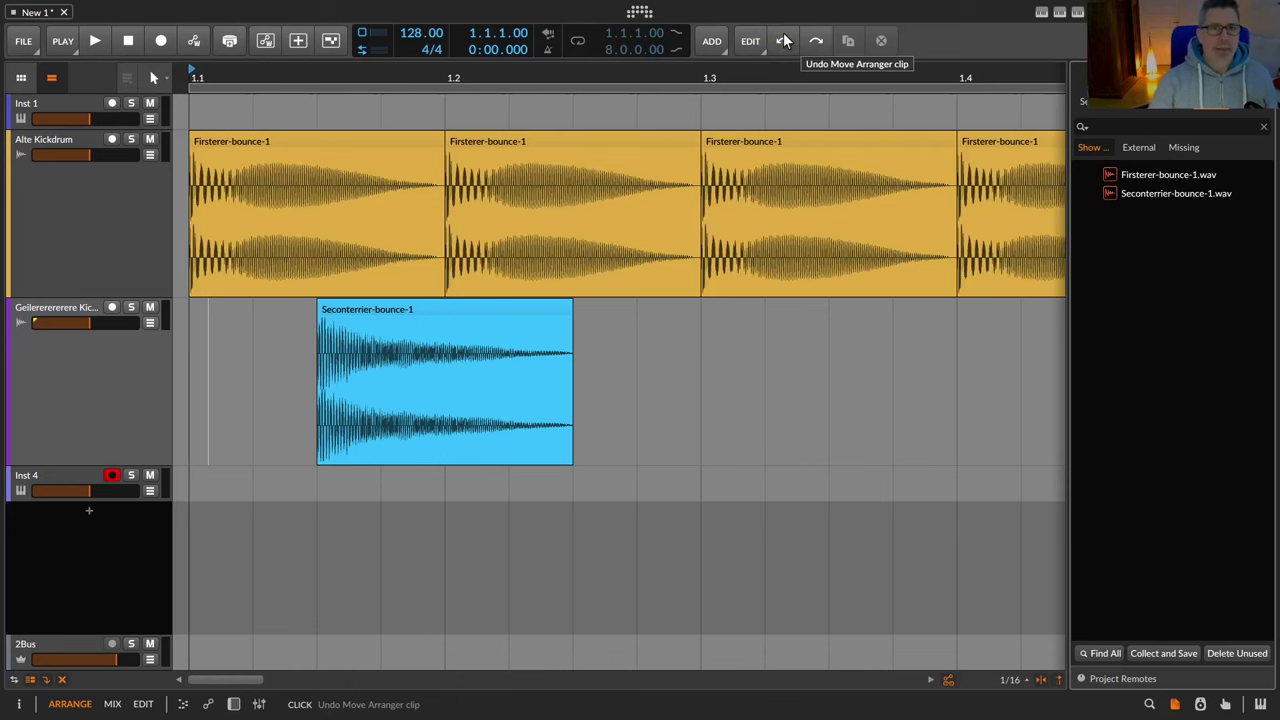
click(228, 136)
click(515, 141)
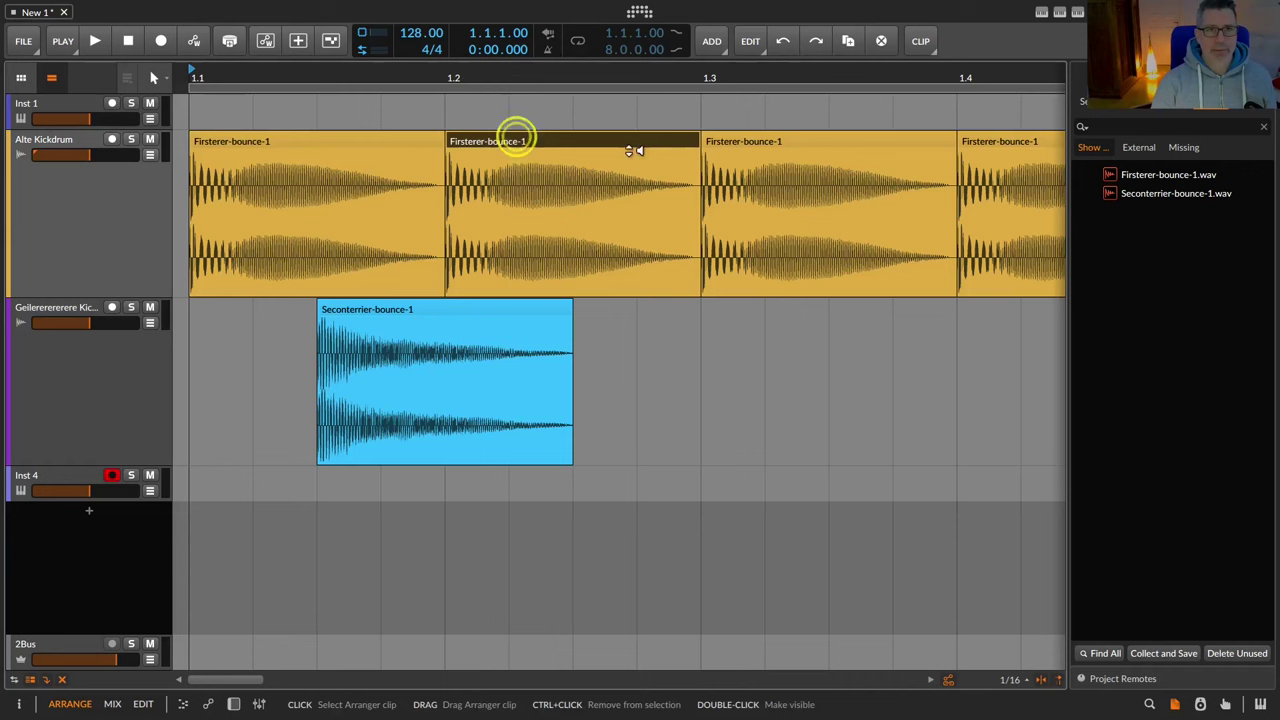
click(787, 138)
click(538, 304)
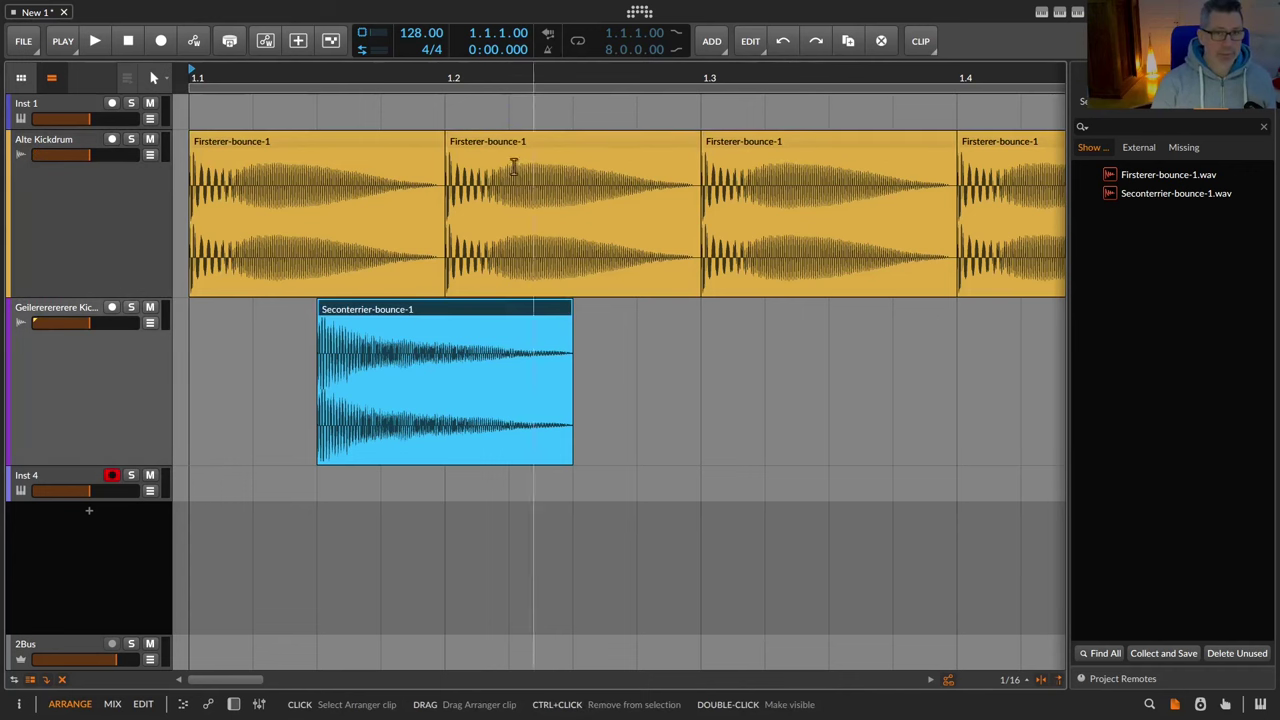
click(496, 142)
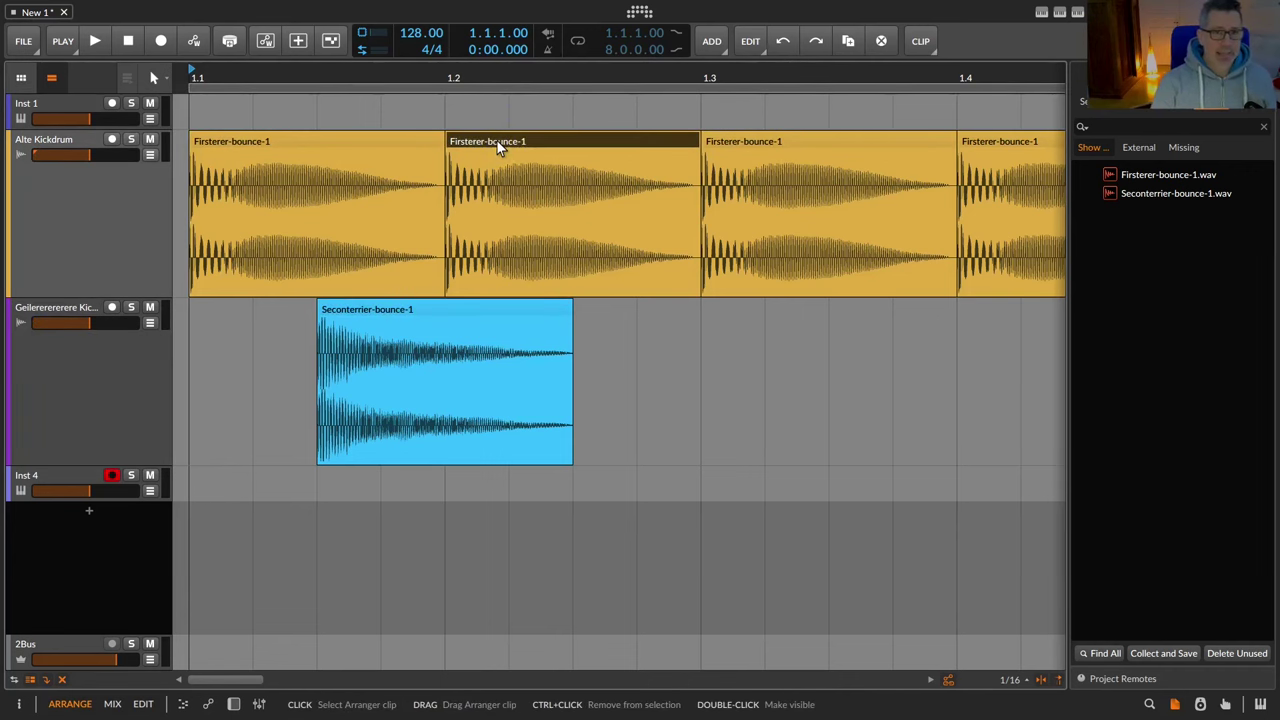
Step: Resize the detail editor and move the Seconterrier-bounce-1 clip to start at bar 2.1
double_click(497, 141)
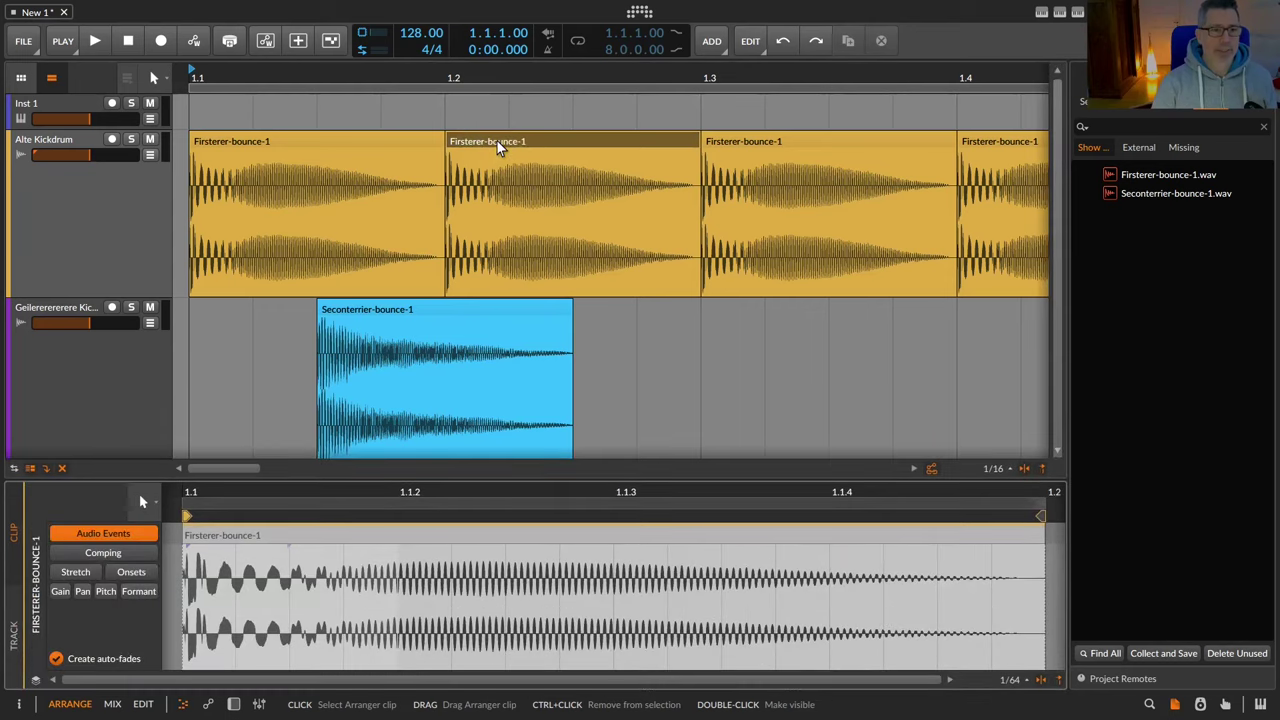
drag(400, 478, 420, 374)
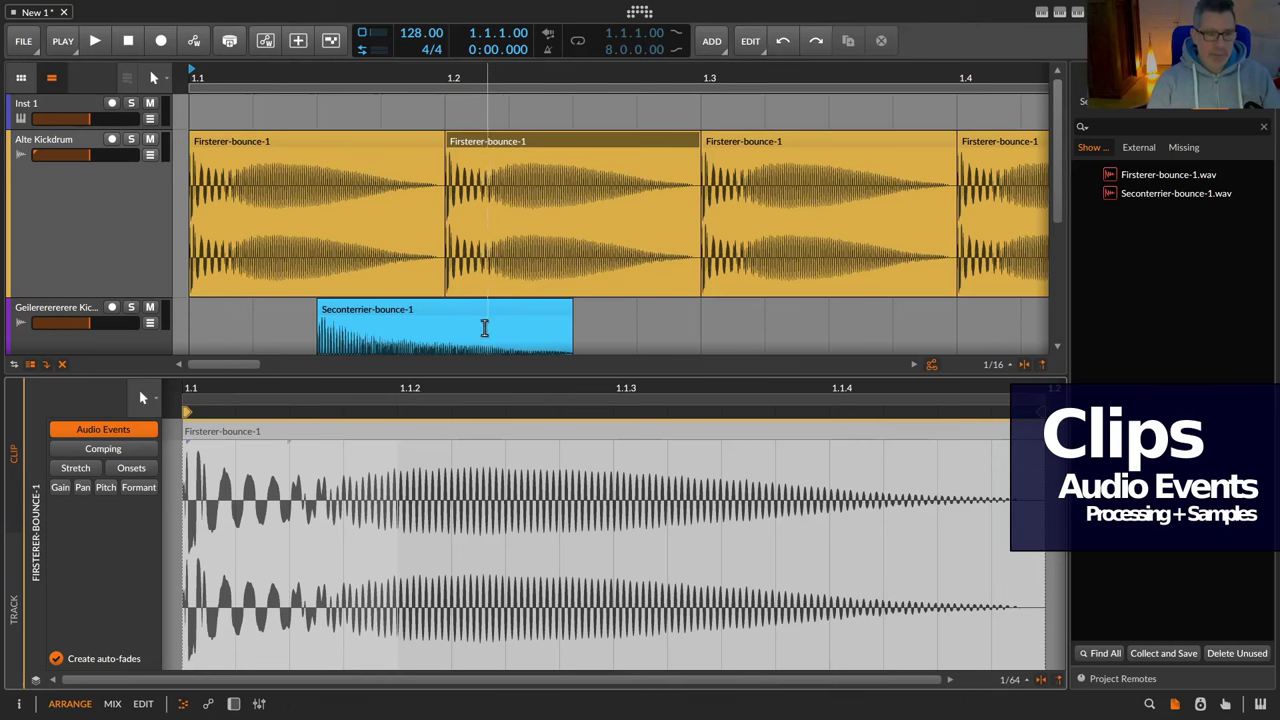
drag(480, 377, 497, 497)
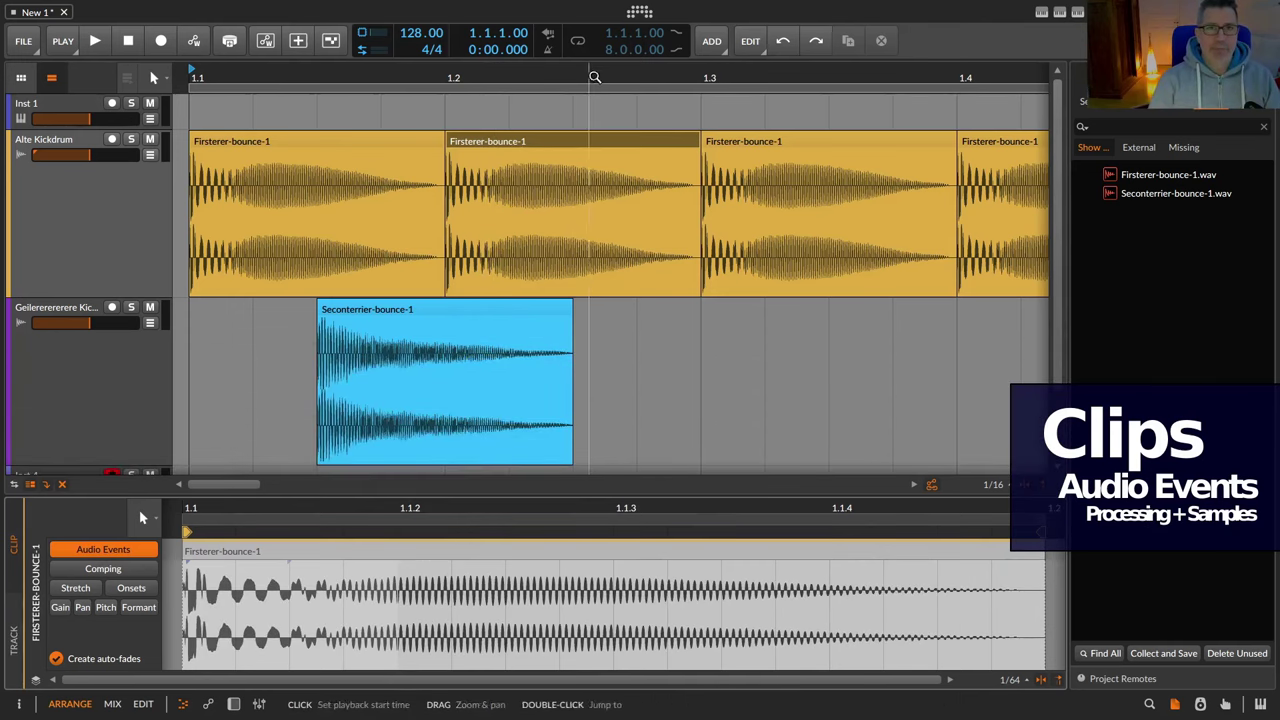
drag(591, 69, 591, 105)
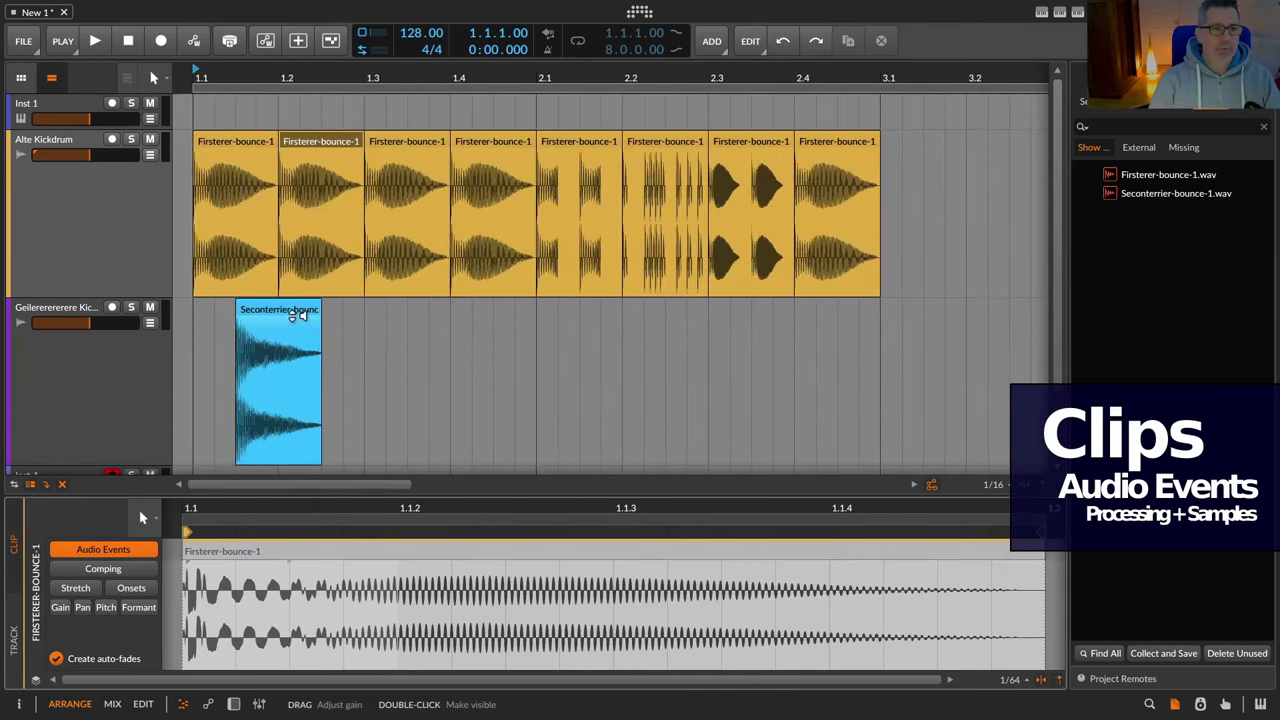
drag(285, 310, 586, 310)
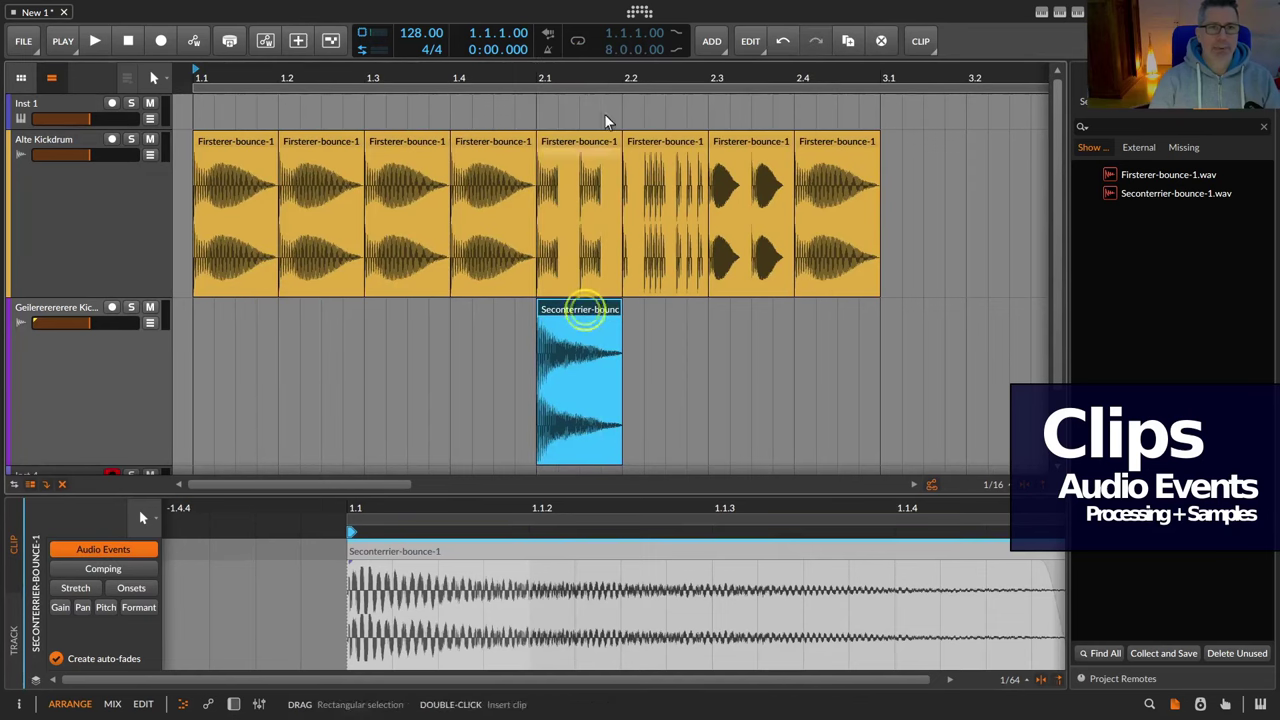
drag(586, 84, 295, 113)
Step: Inspect the audio events of the three Firsterer-bounce-1 clips and the Seconterrier-bounce-1 clip
click(297, 135)
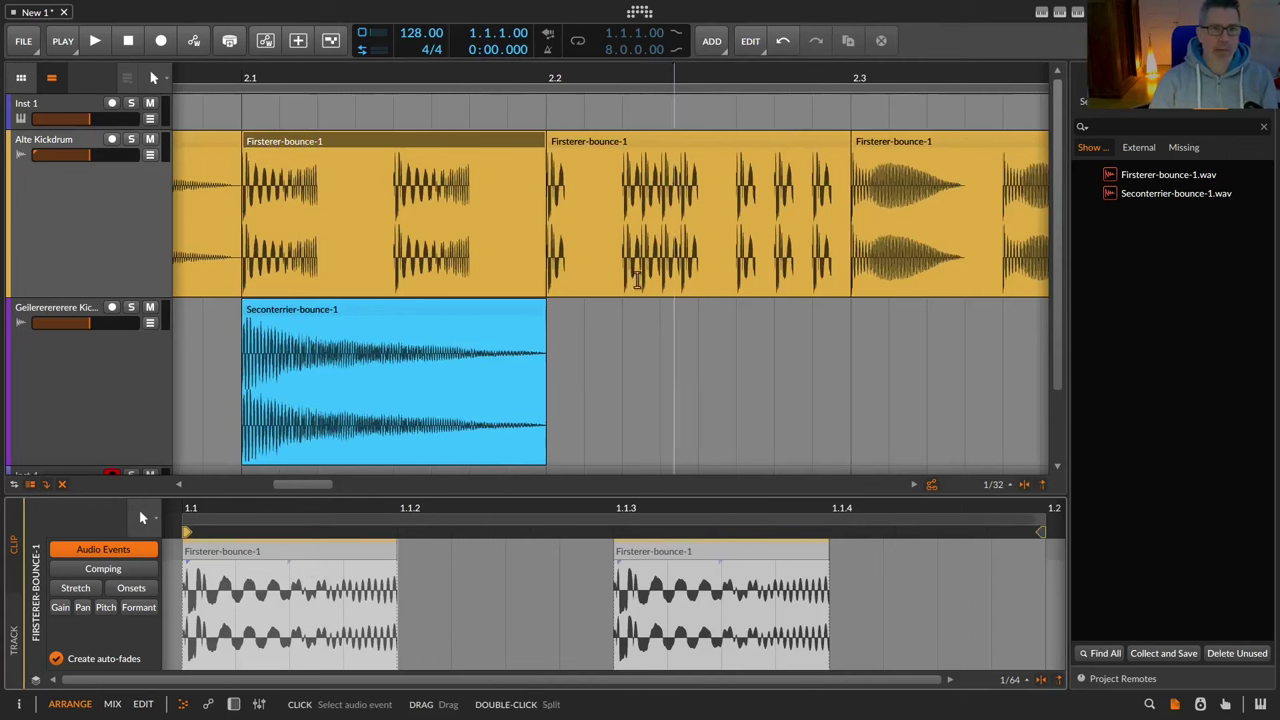
click(646, 147)
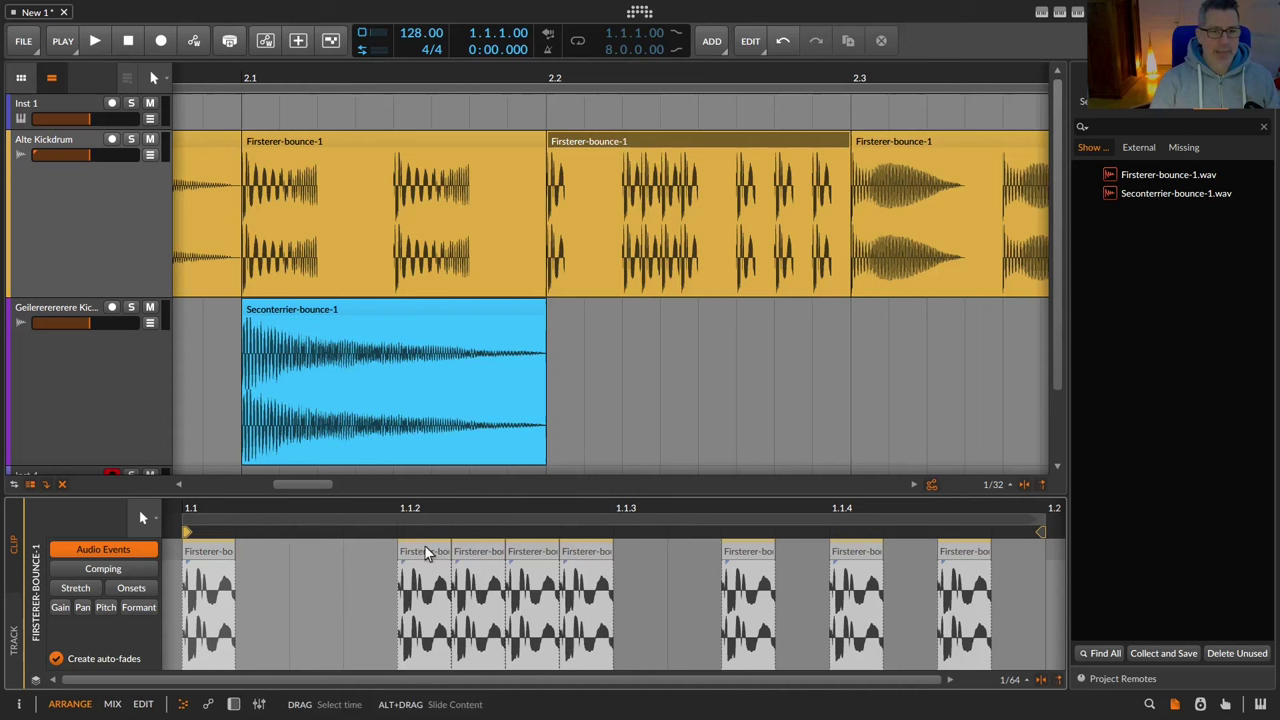
click(922, 140)
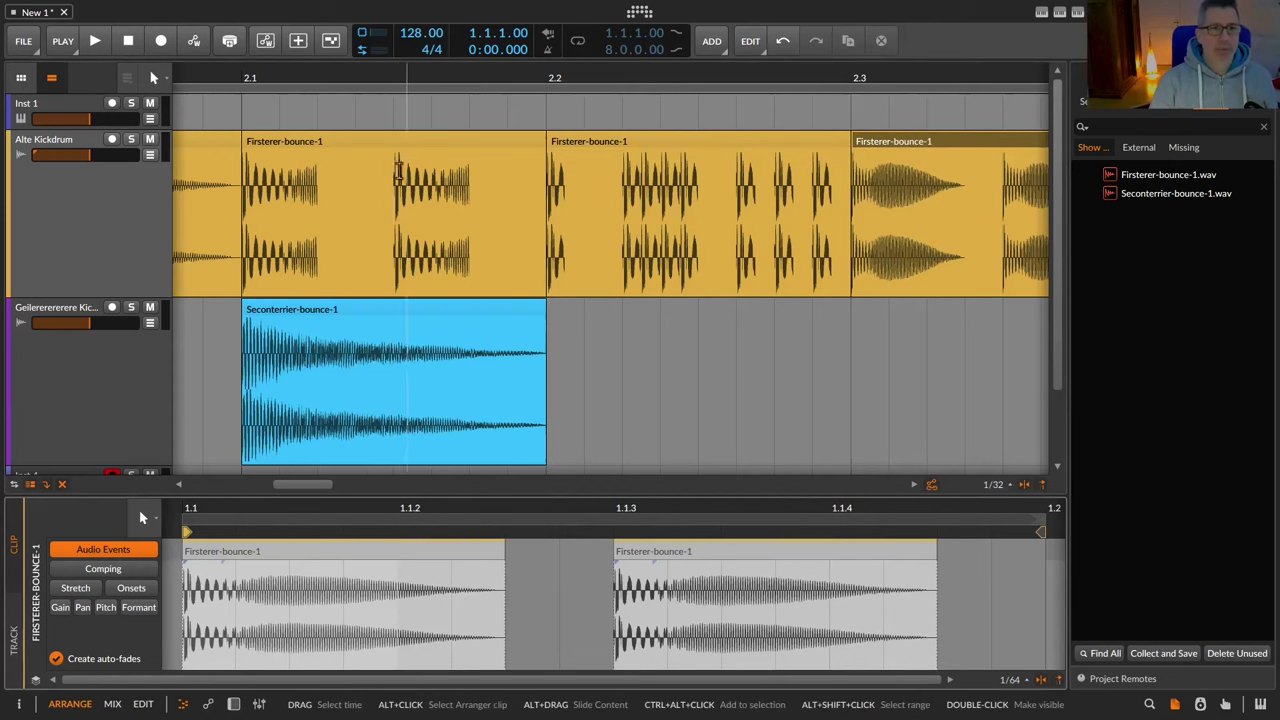
click(325, 309)
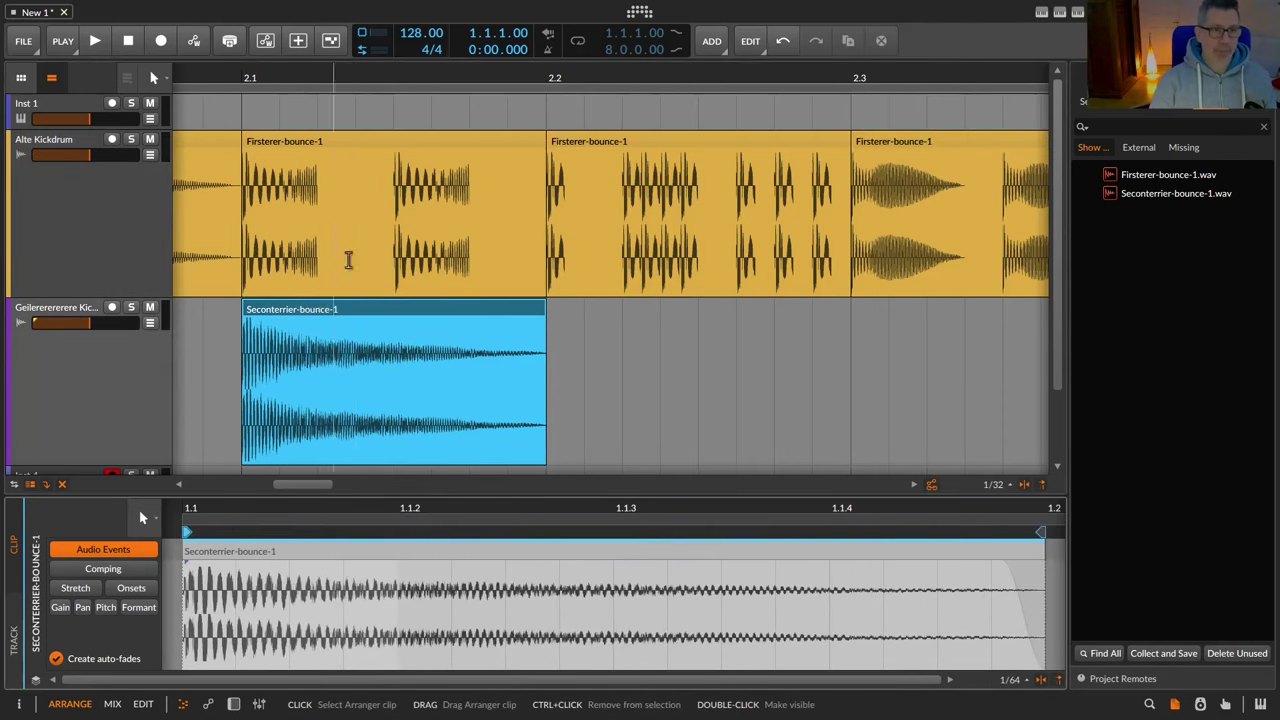
click(335, 141)
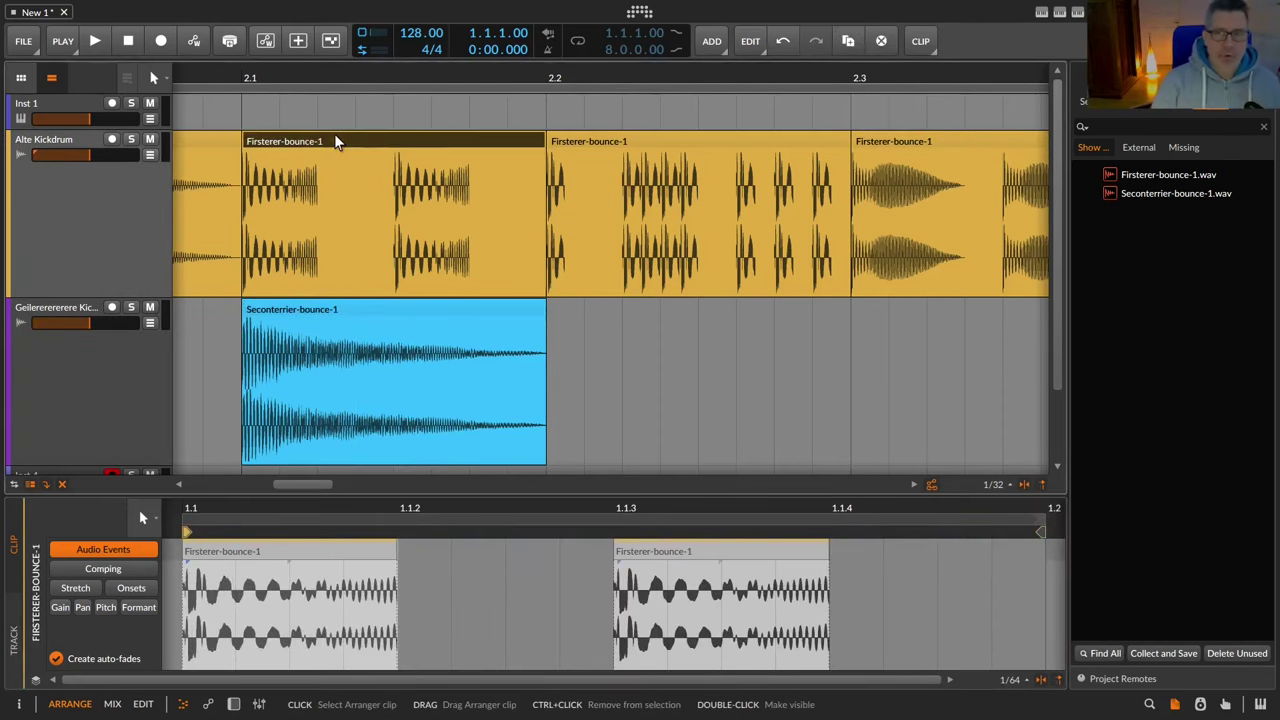
Step: Replace Firsterer-bounce-1.wav with Seconterrier-bounce-1.wav from the Files list's Replace File dialog
mouse_move(1155, 172)
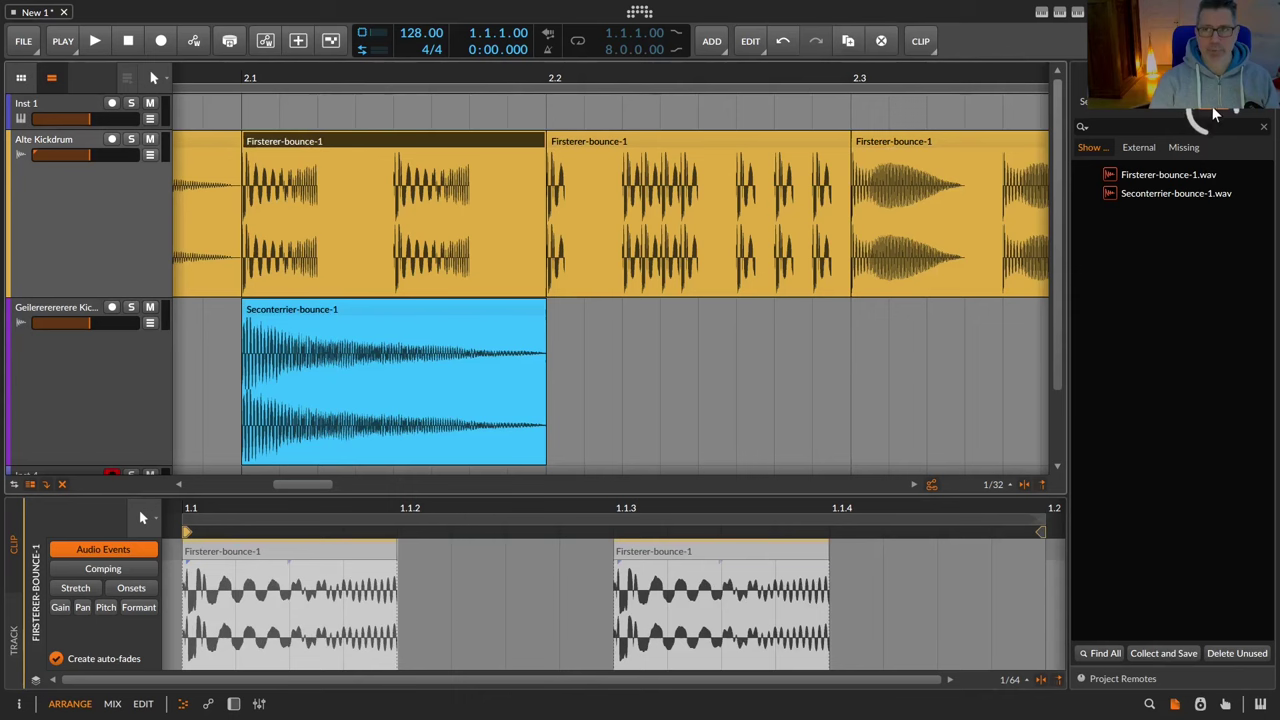
click(1243, 176)
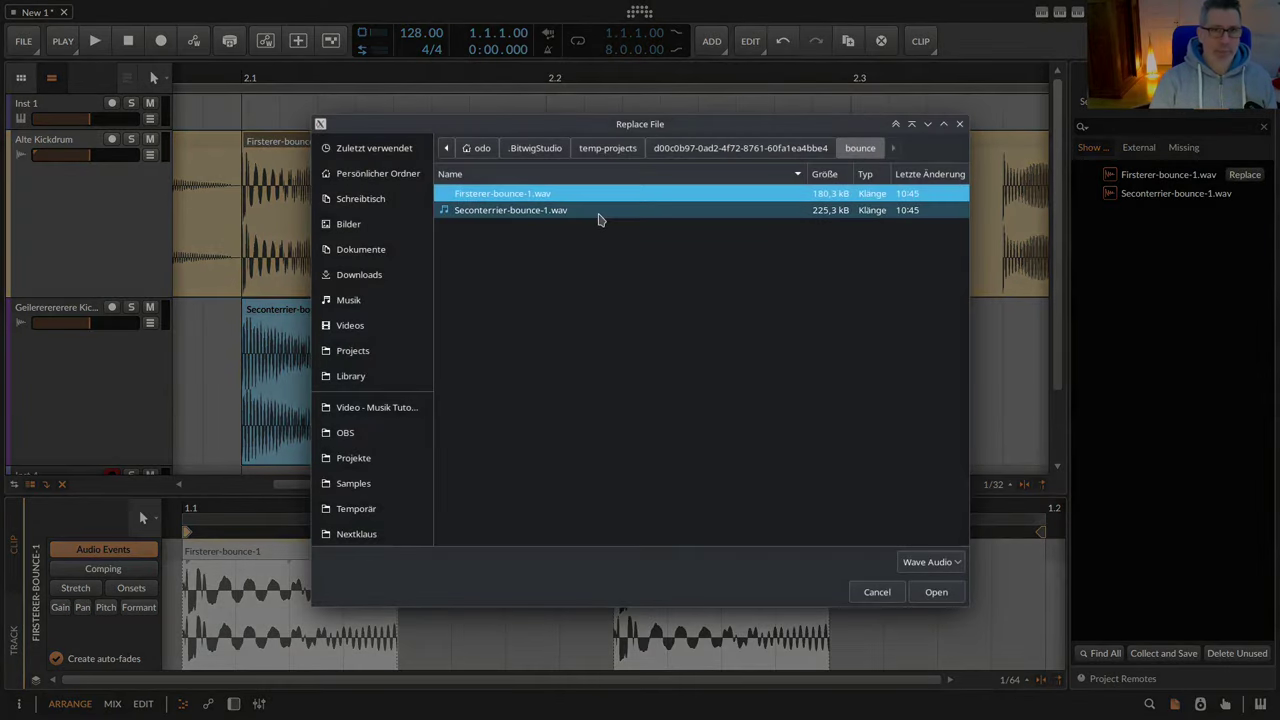
double_click(596, 212)
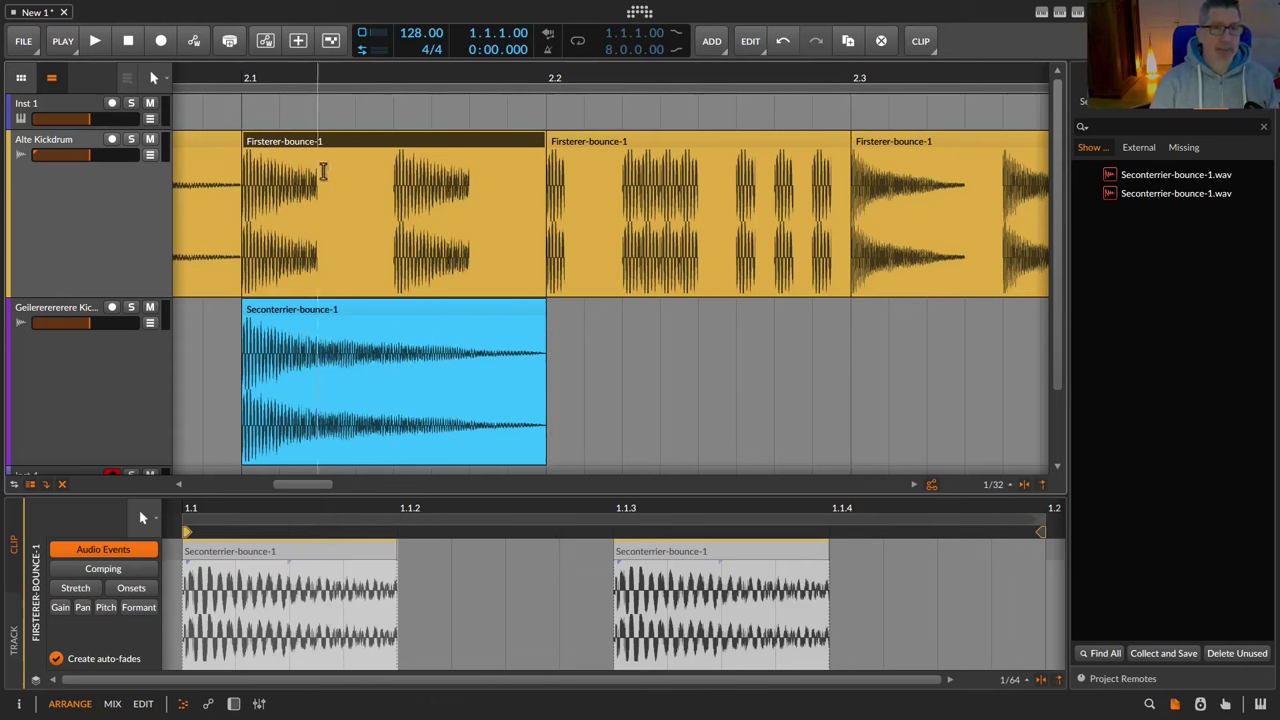
Step: Check the audio events of the kick clips after the replacement
click(386, 135)
click(634, 136)
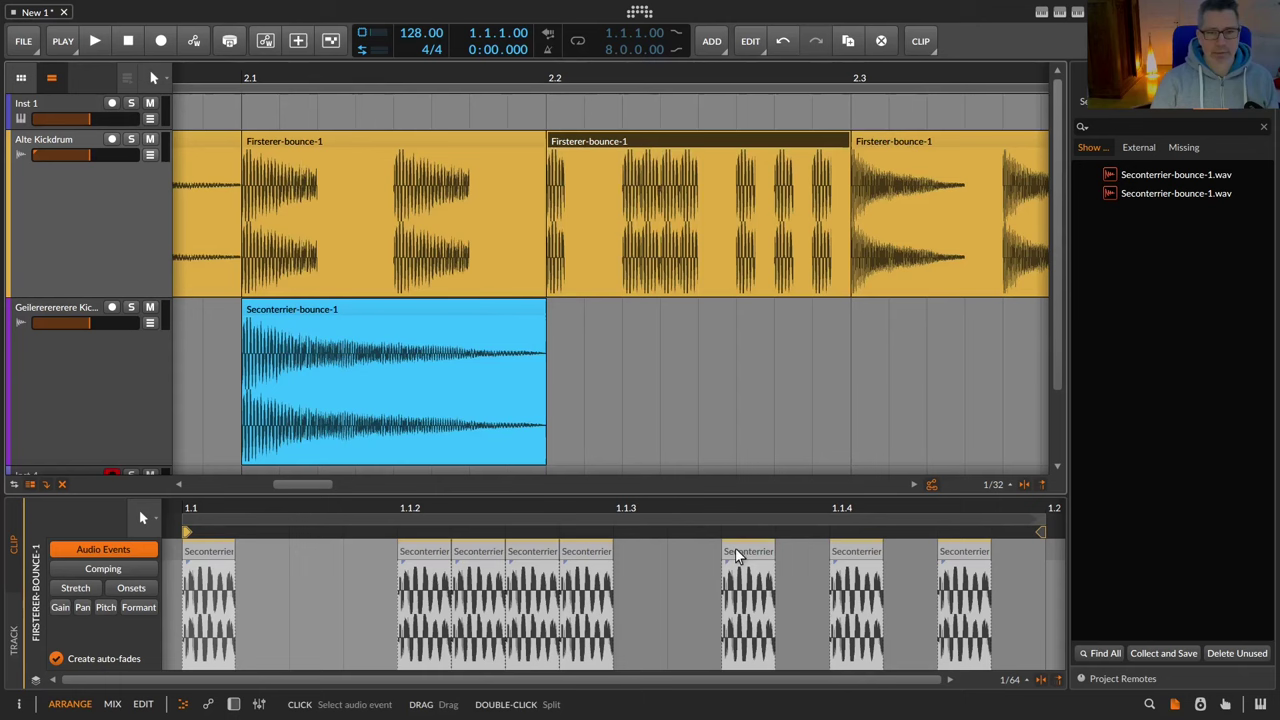
click(949, 140)
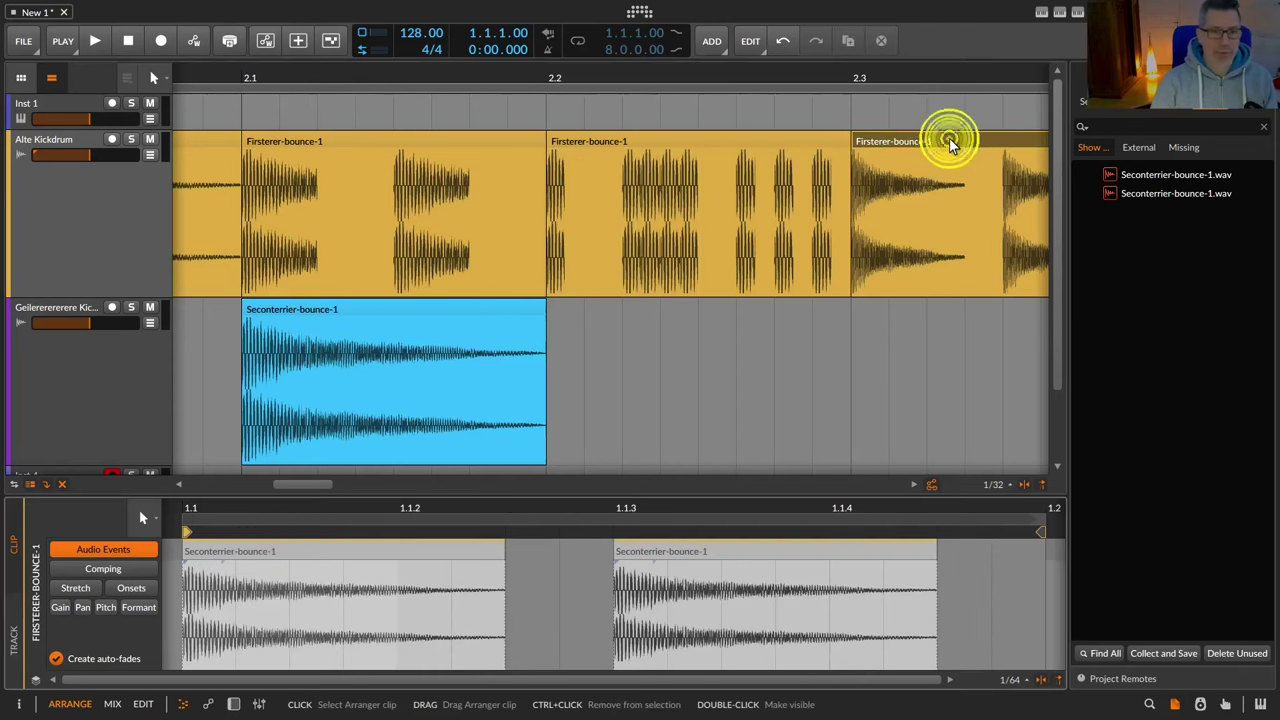
Step: Toggle Undo/Redo of Replace File, ending with the clips back on Firsterer-bounce-1
click(789, 42)
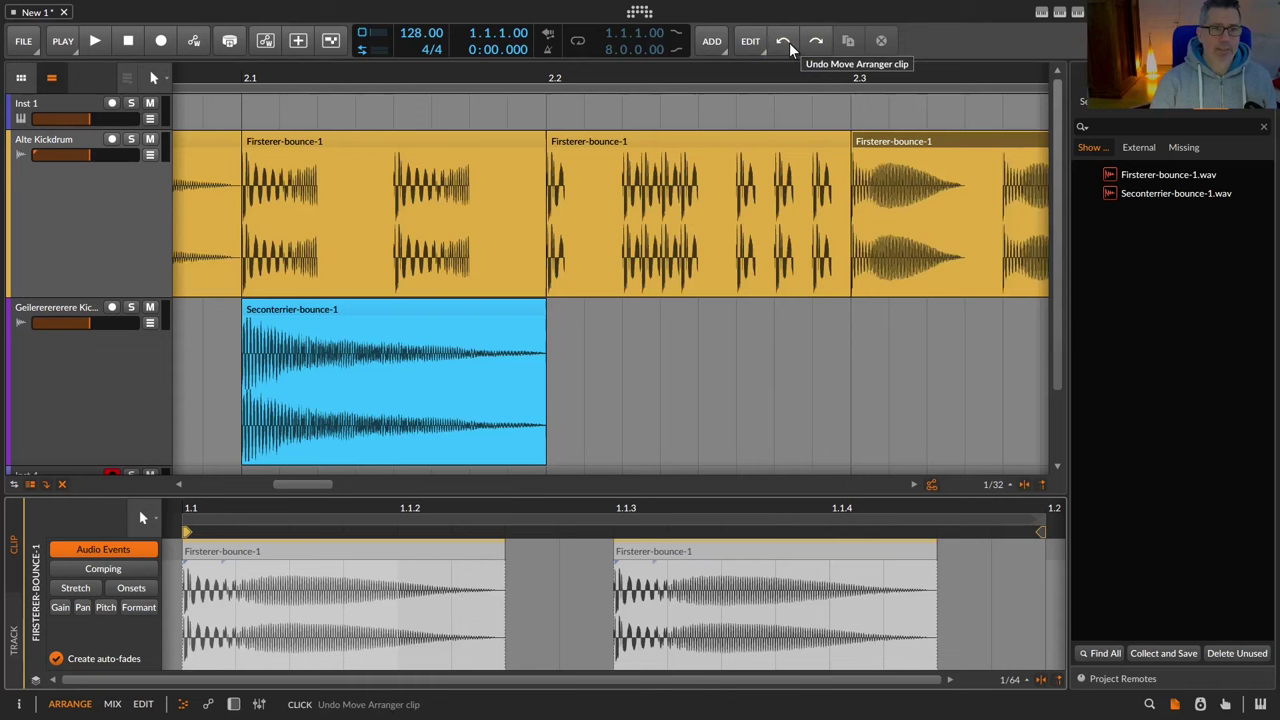
click(642, 144)
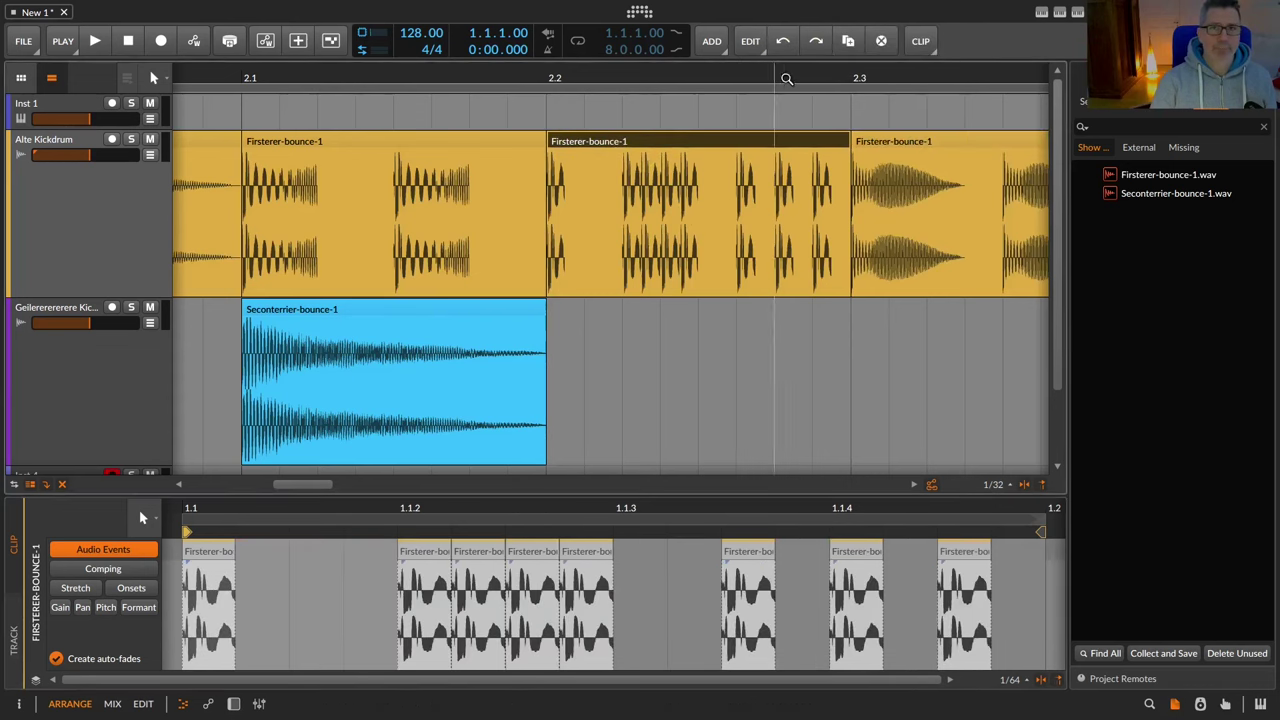
click(817, 41)
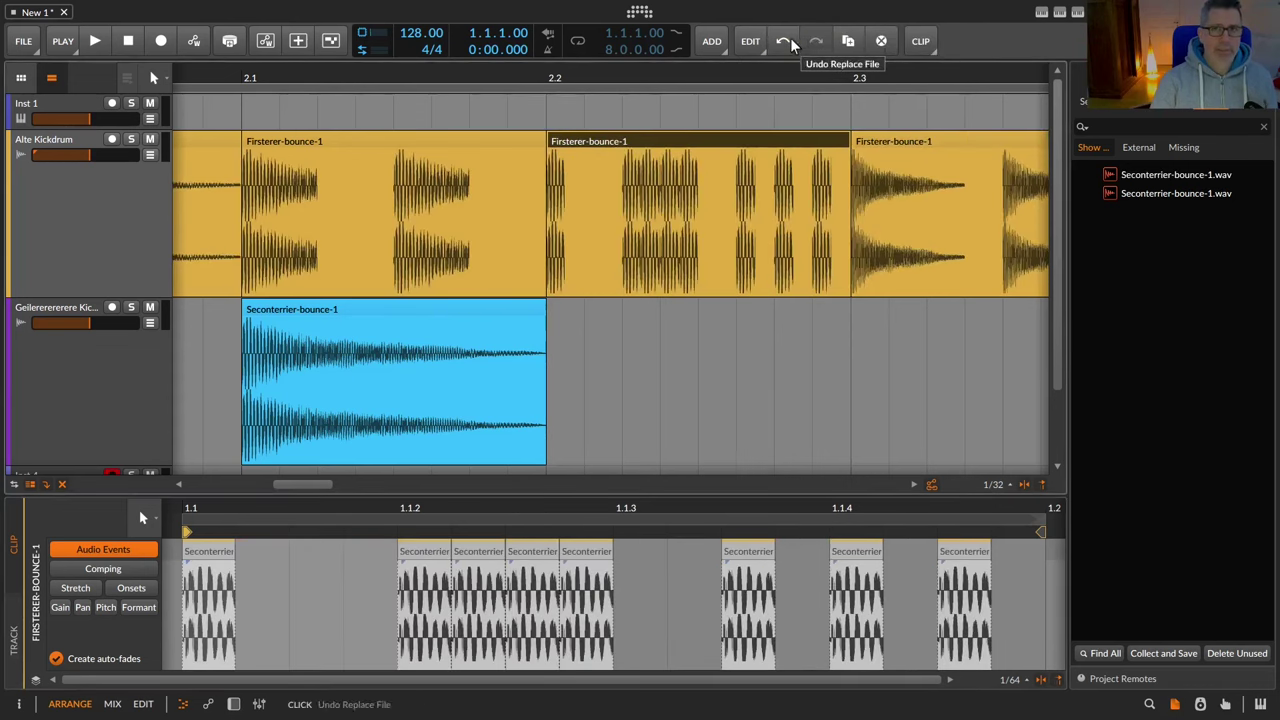
click(786, 41)
click(816, 41)
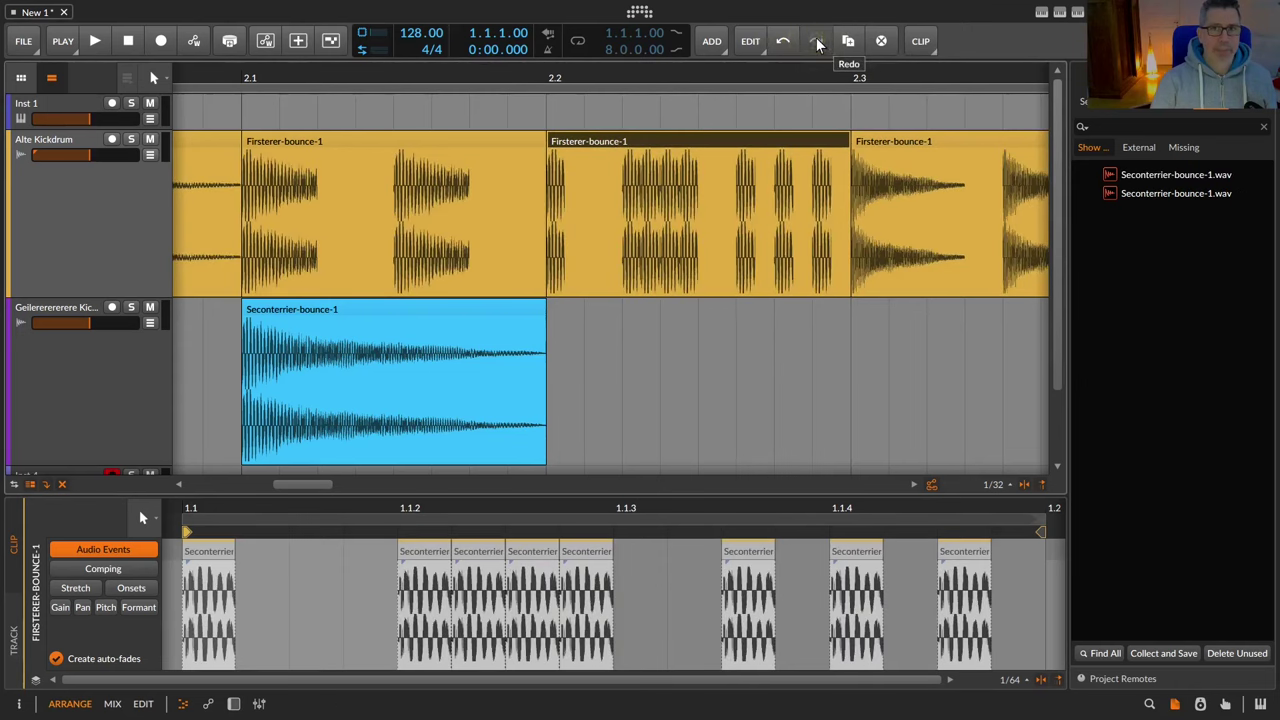
click(784, 42)
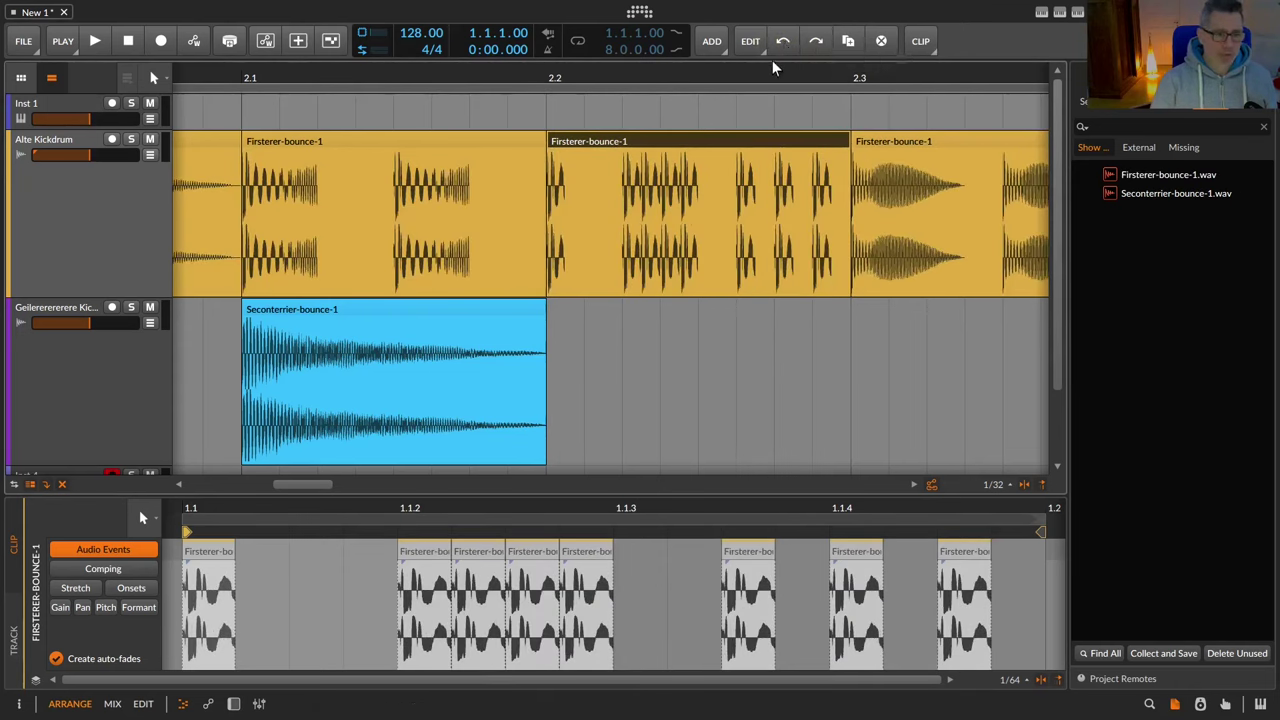
click(443, 147)
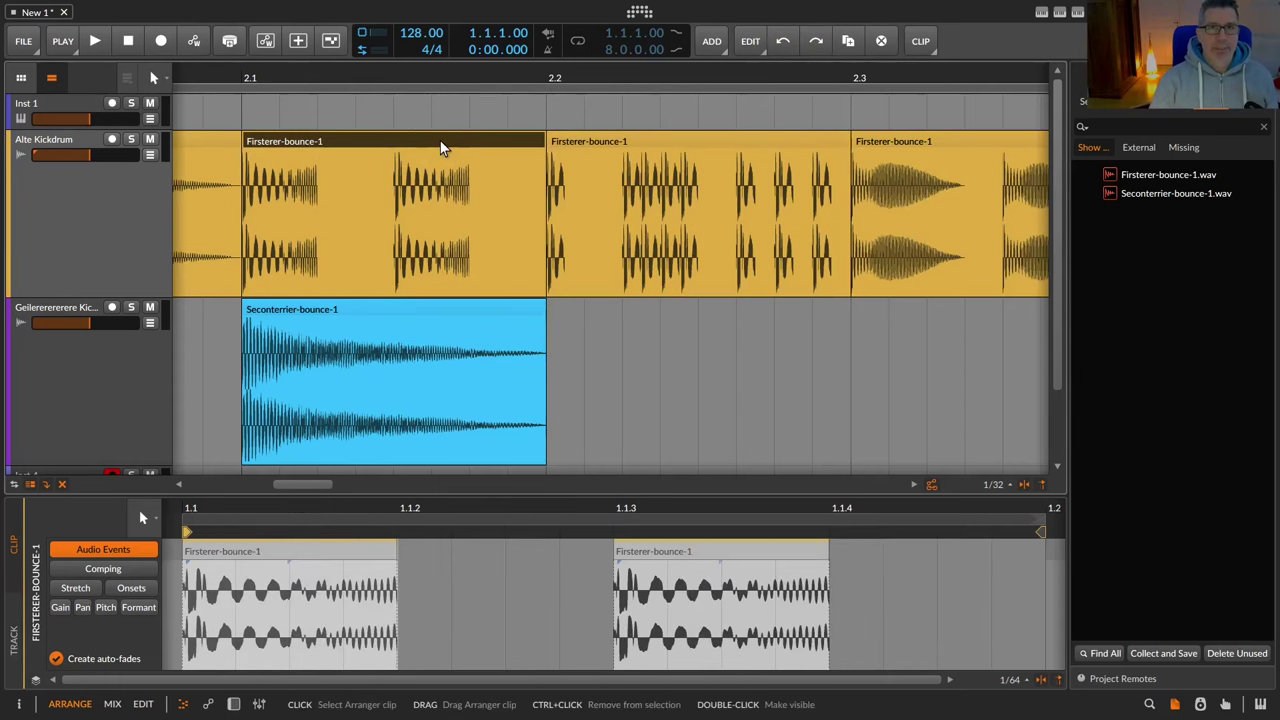